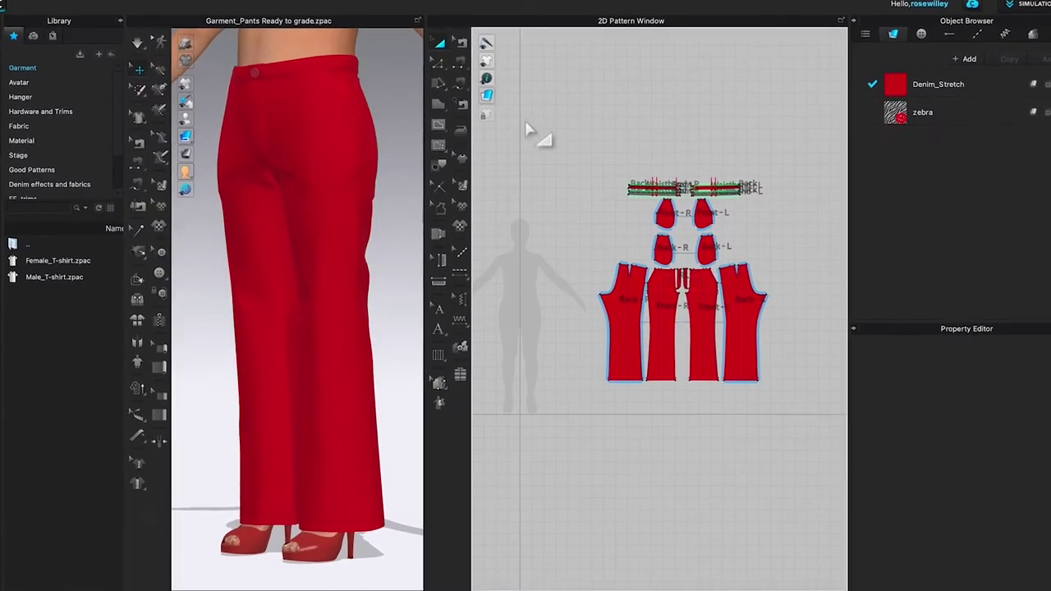
In CLO3D, select every pants pattern piece and start grading, accepting the Bezier conversion.
drag(543, 100, 838, 418)
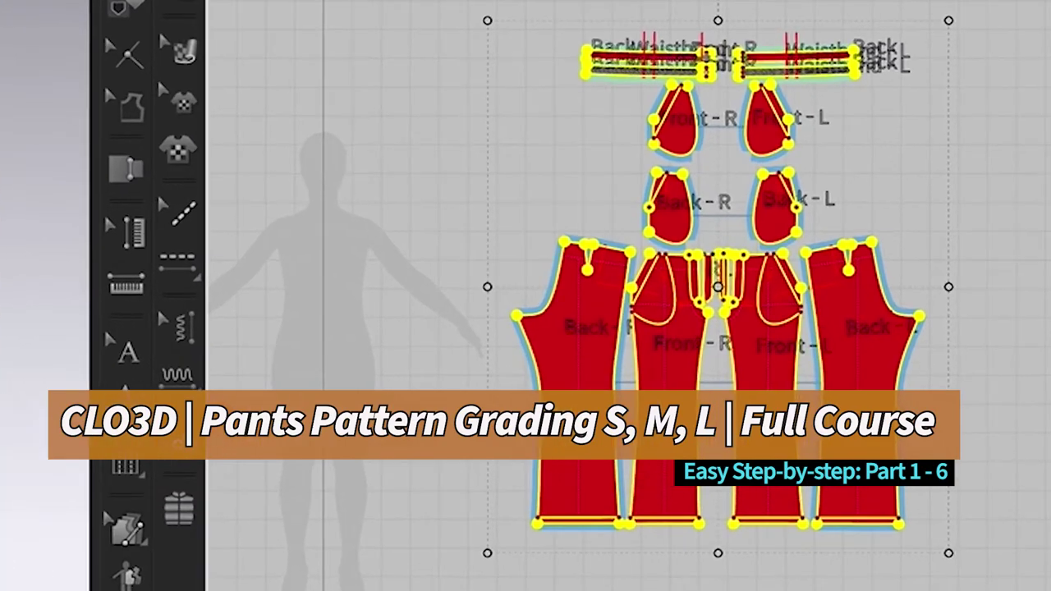
click(206, 33)
click(464, 268)
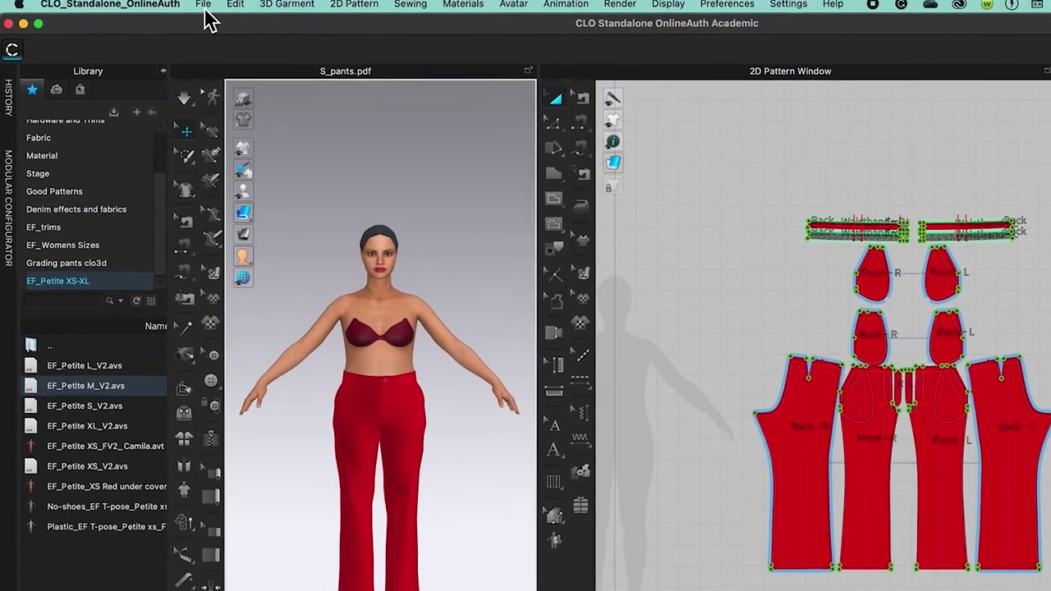
click(198, 3)
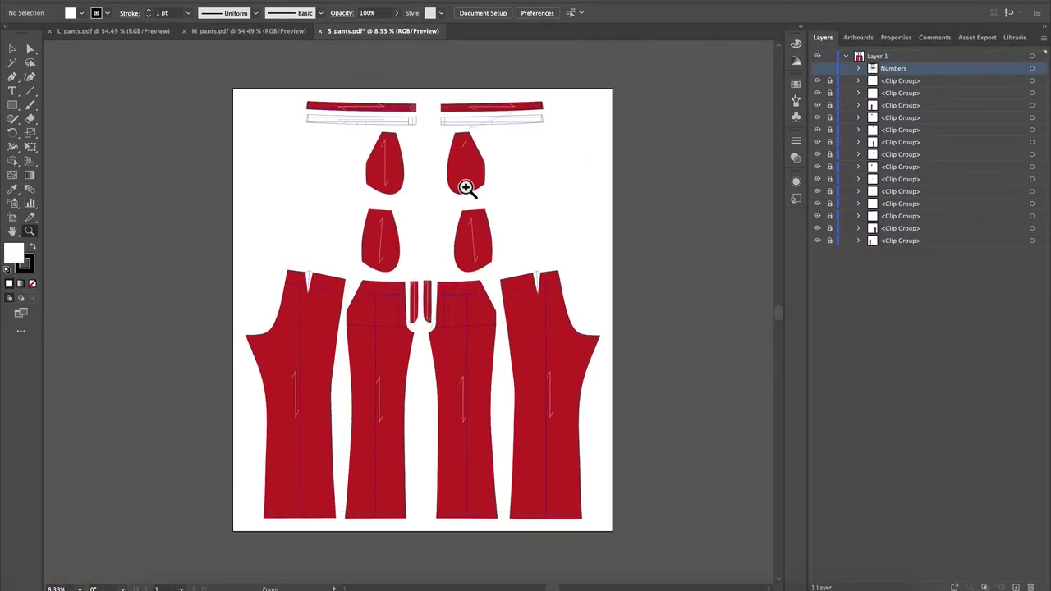
Bring L_pants.pdf to the front in Illustrator and choose Save As from the File menu.
key(super+equal)
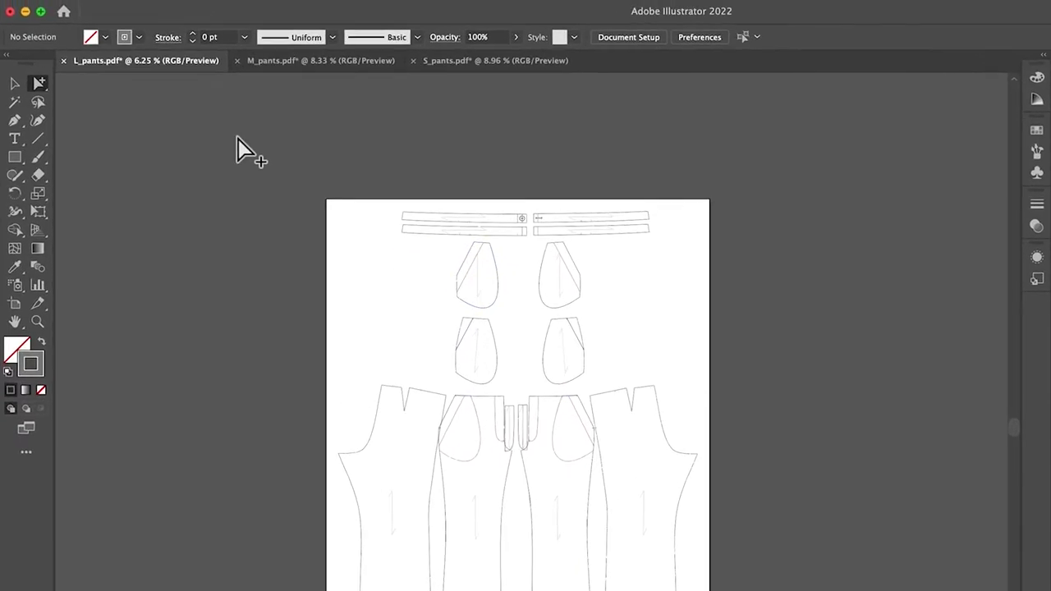
click(145, 5)
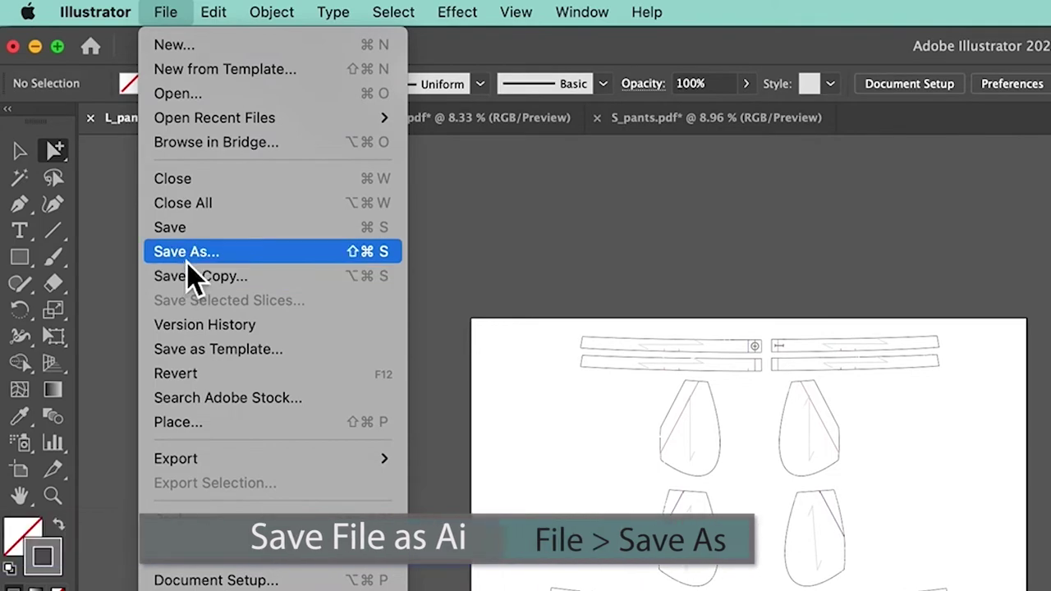
click(263, 256)
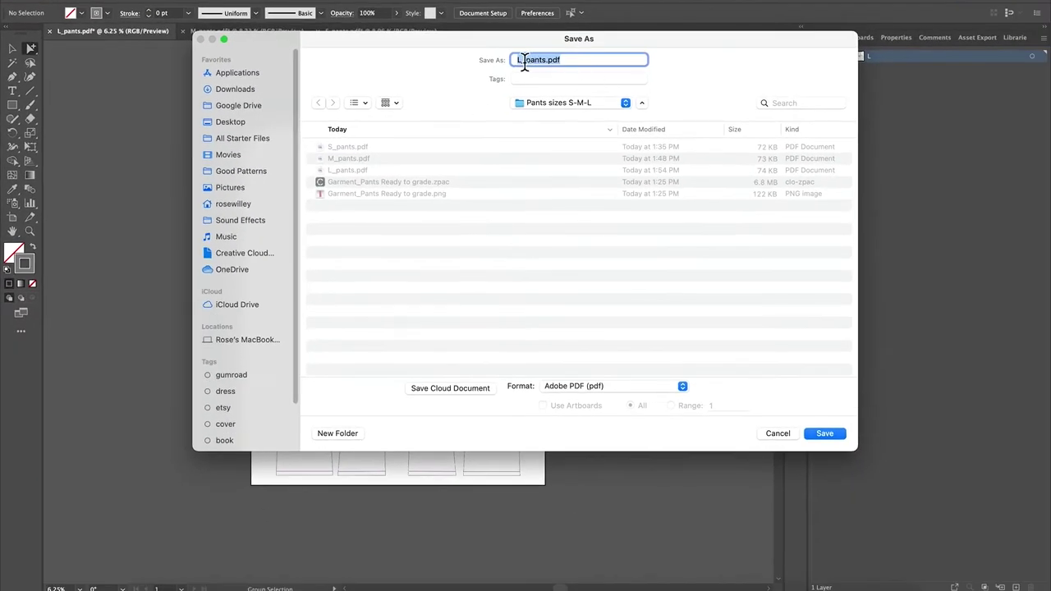
Save as S-M-L_pants in Adobe Illustrator (ai) format, accepting the default Illustrator Options.
key(BackSpace)
click(608, 386)
click(628, 351)
click(839, 438)
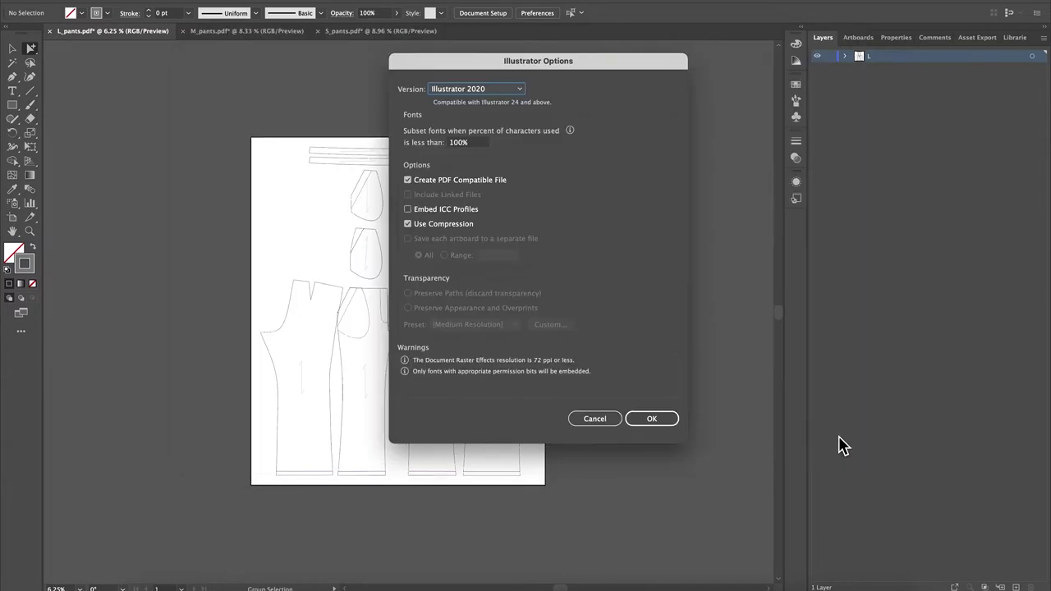
click(653, 420)
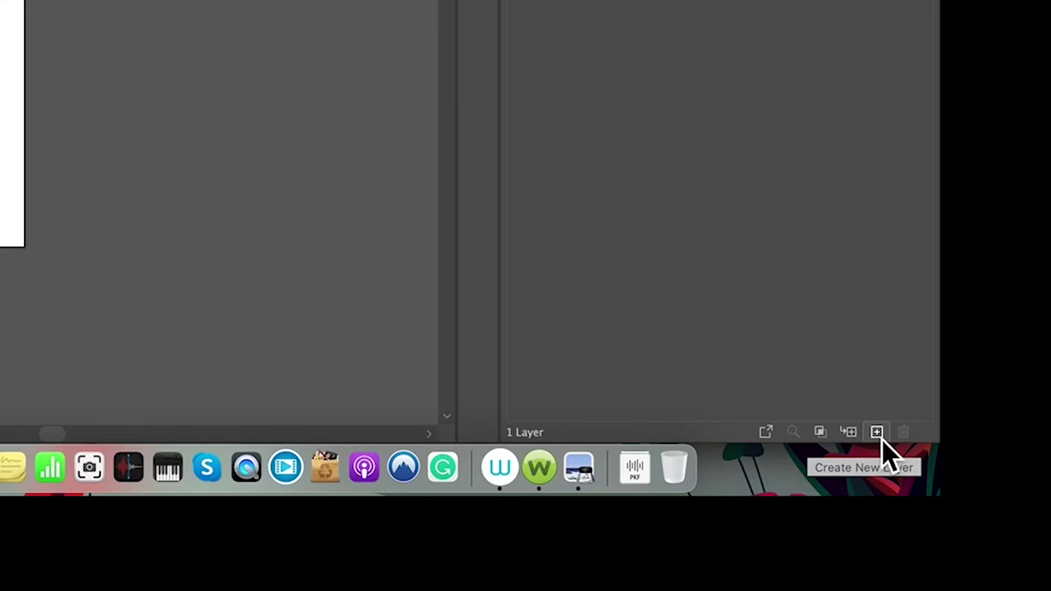
Create a new layer above L and name it M.
alt+click(876, 432)
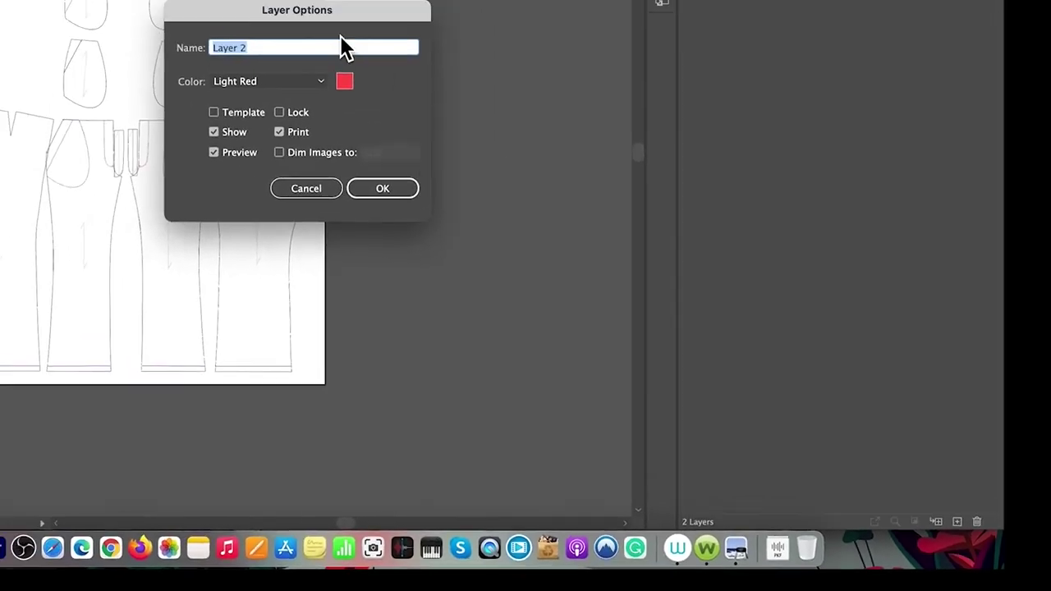
click(498, 218)
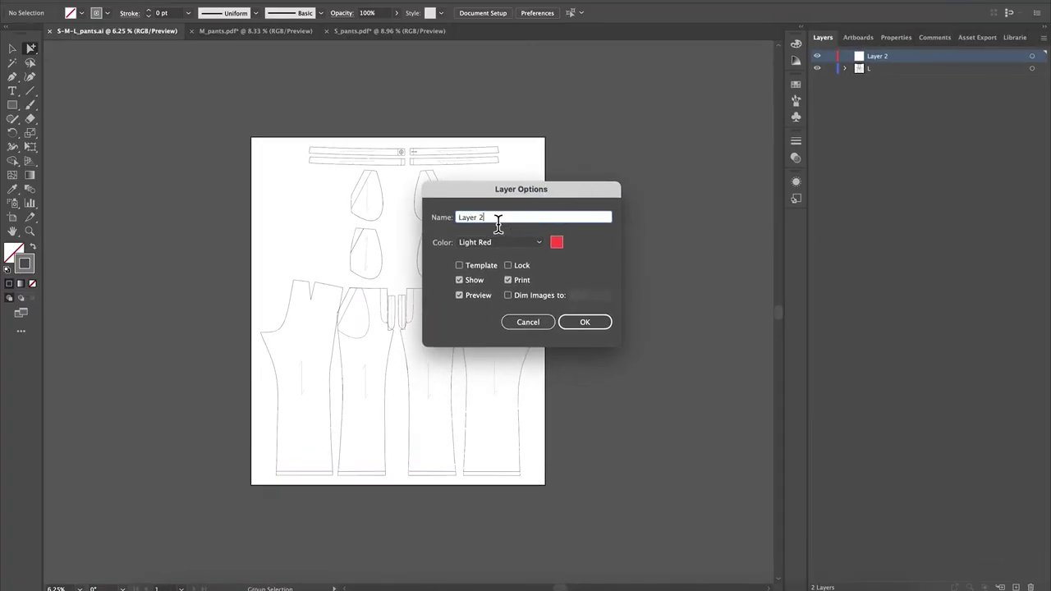
drag(498, 221, 460, 223)
key(Return)
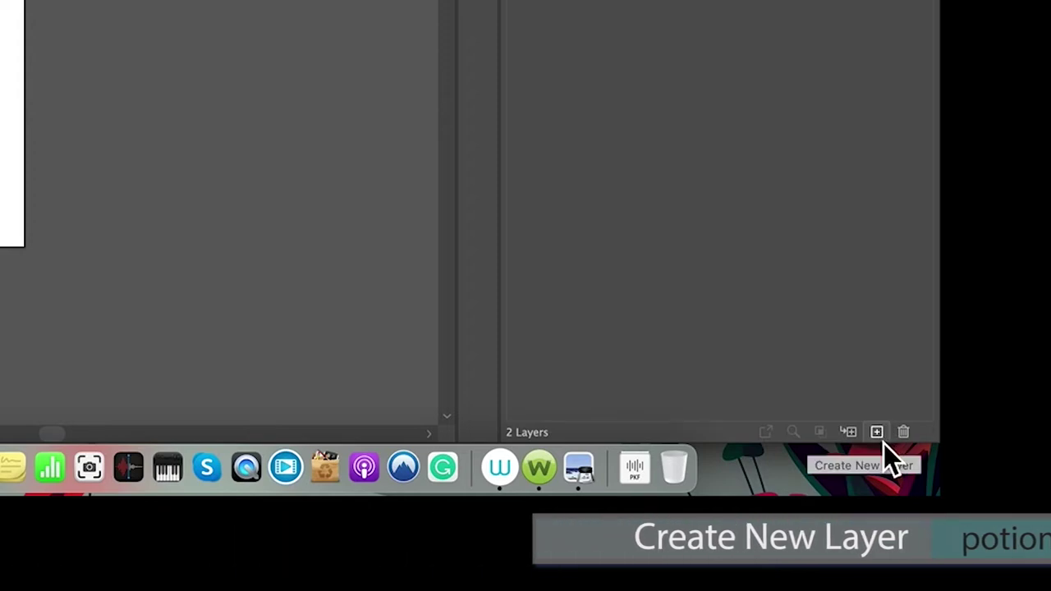
Add another layer named S, then check the graded S-M-L reference PDF.
alt+click(884, 442)
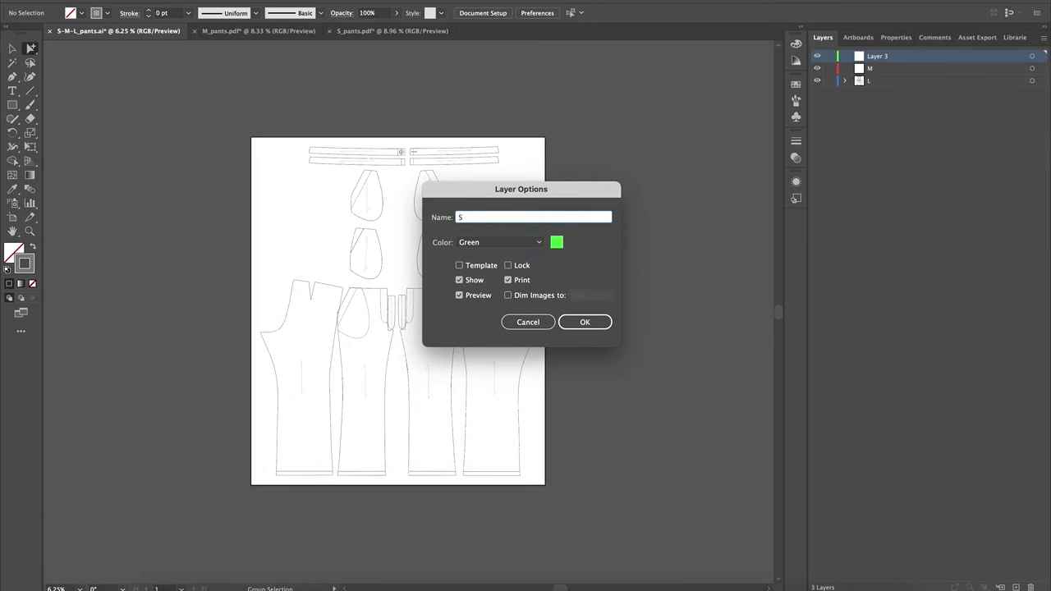
text(S)
click(593, 321)
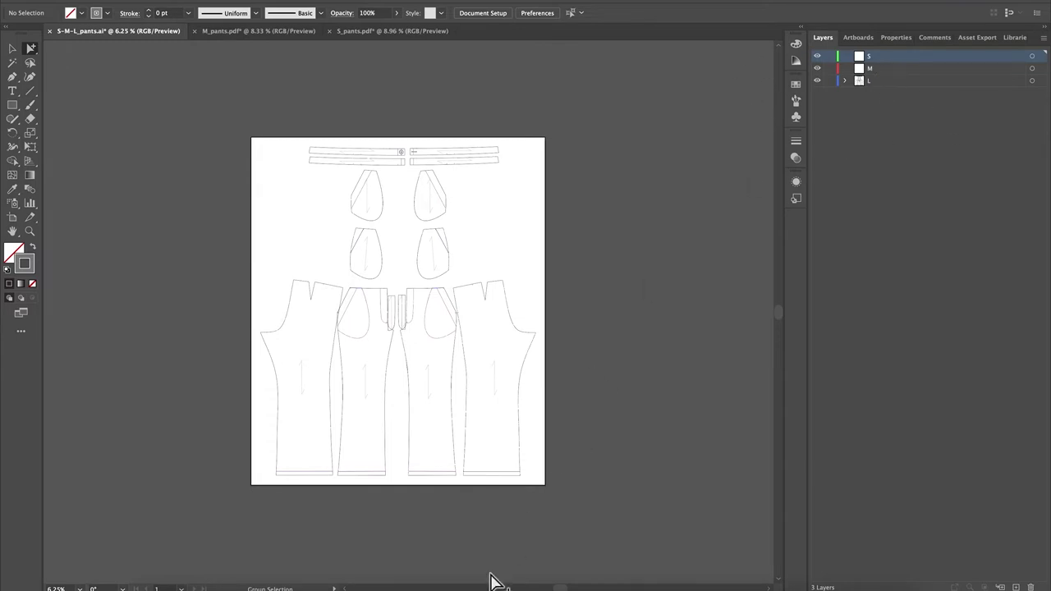
click(851, 586)
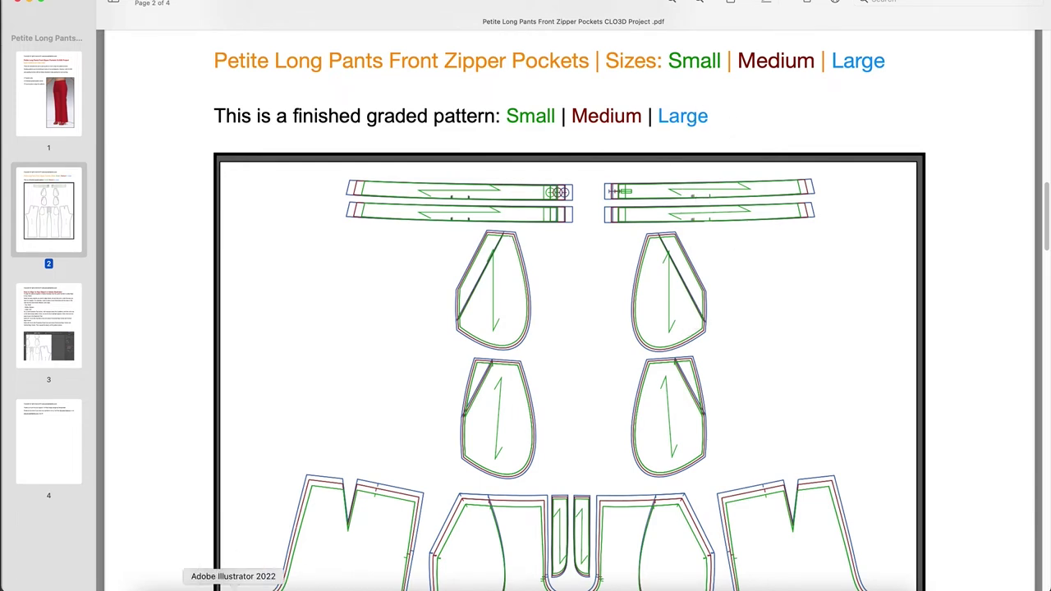
click(234, 586)
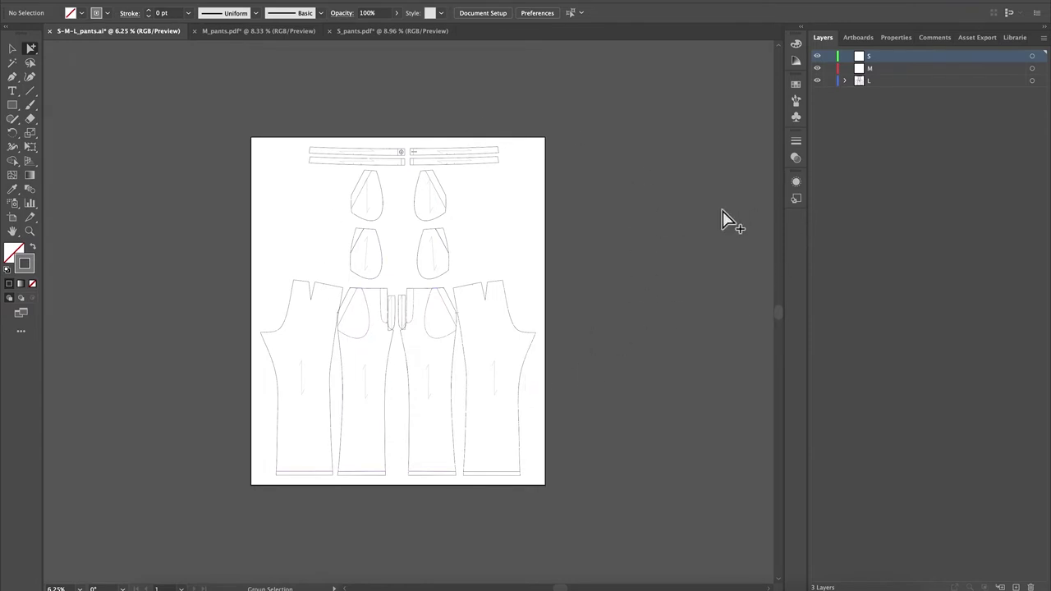
Lock layer L and copy all M pattern pieces from M_pants.pdf.
click(900, 69)
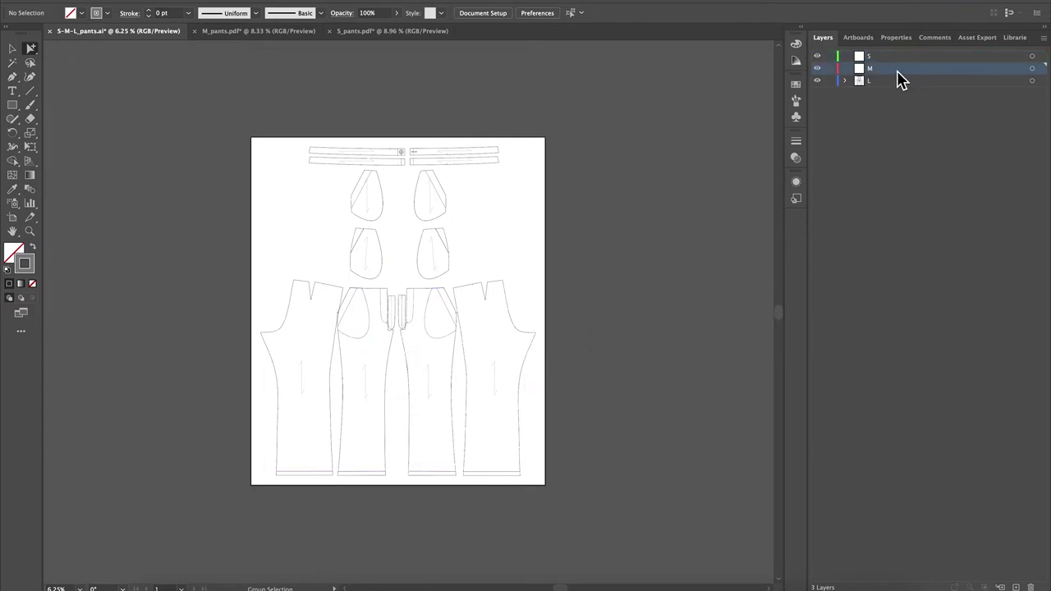
click(830, 81)
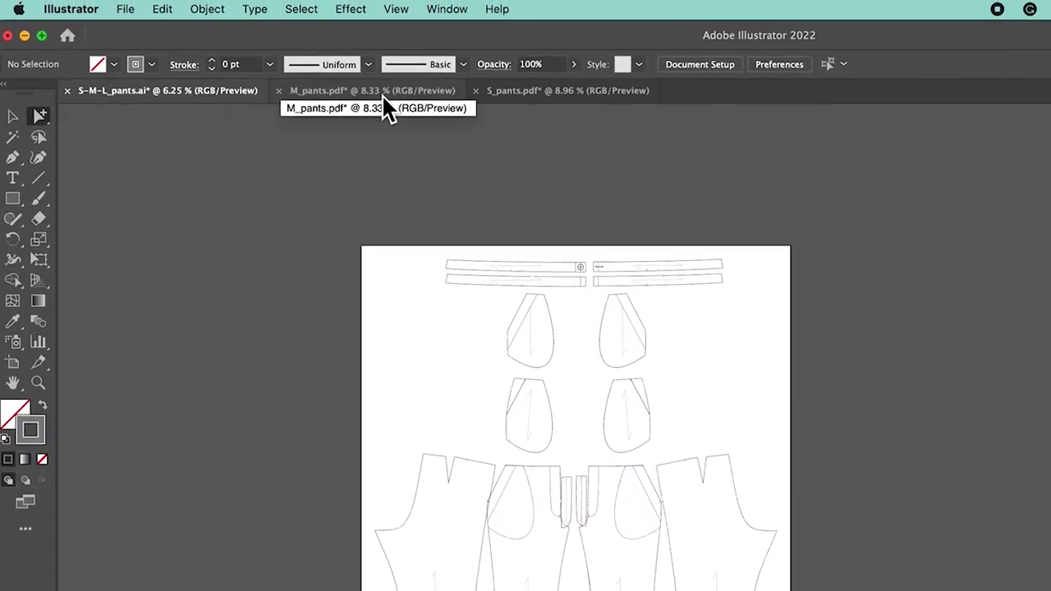
click(382, 94)
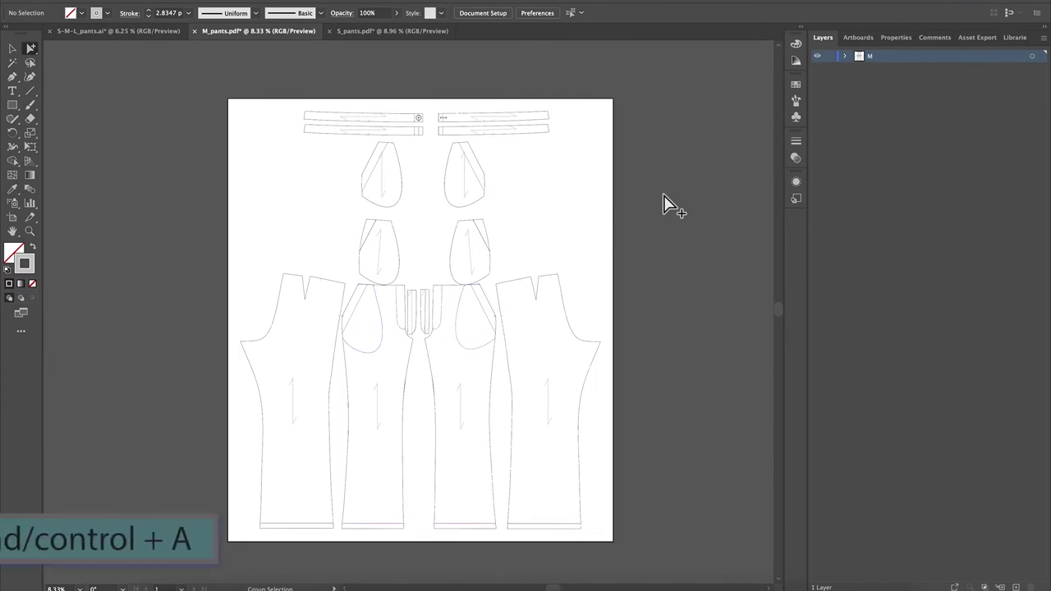
key(ctrl+a)
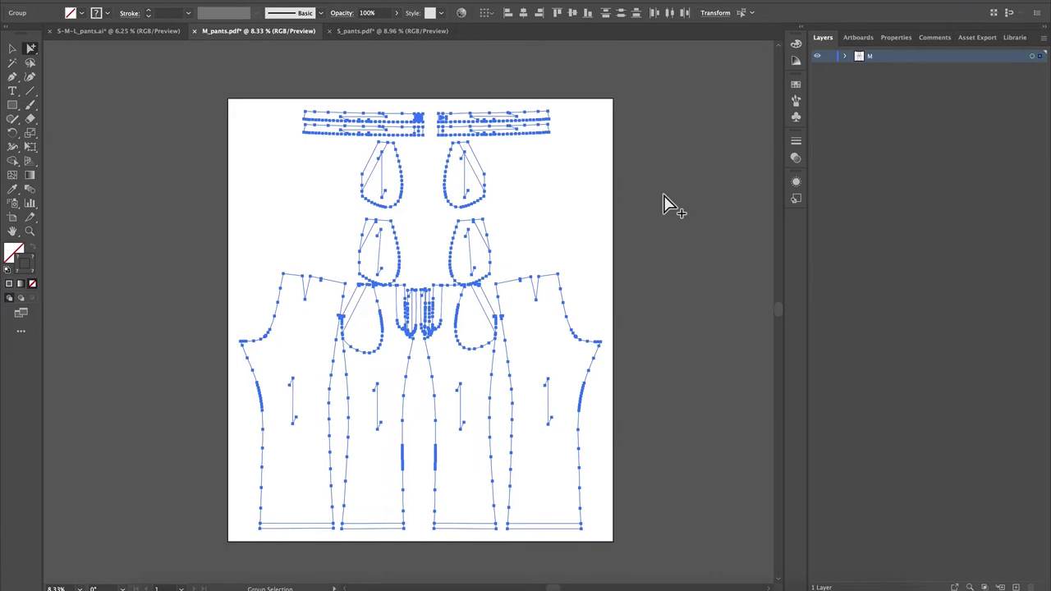
key(v)
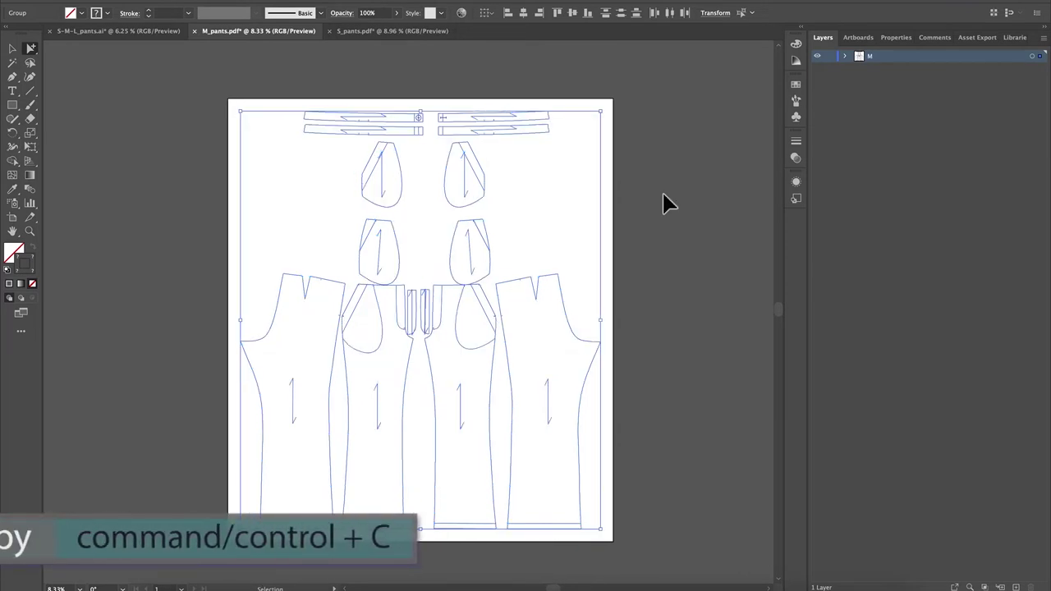
key(ctrl+c)
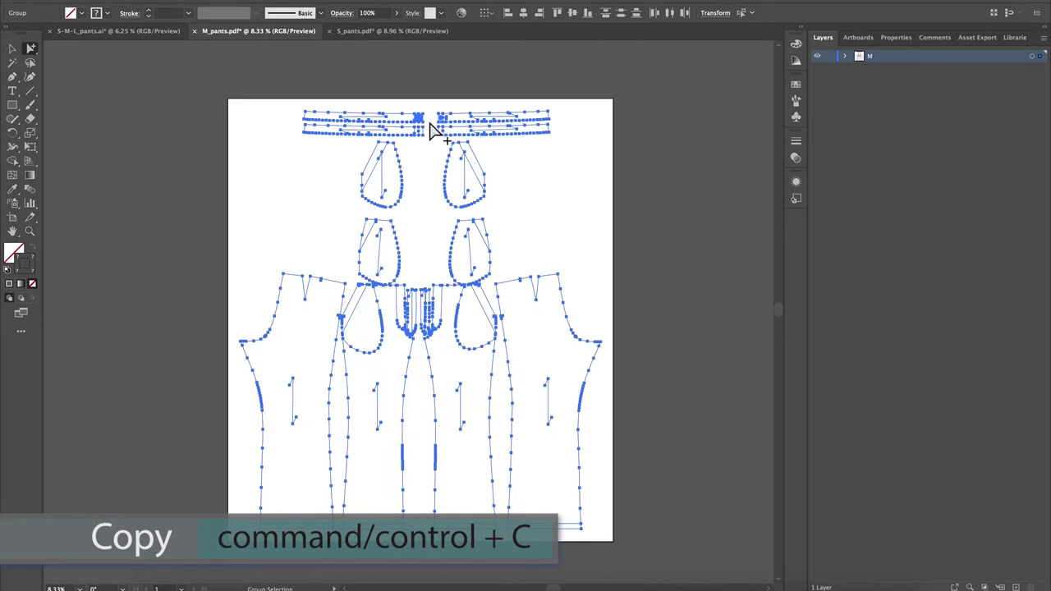
Paste the M pieces onto layer M in S-M-L_pants.ai, lock M, and target layer S.
click(124, 33)
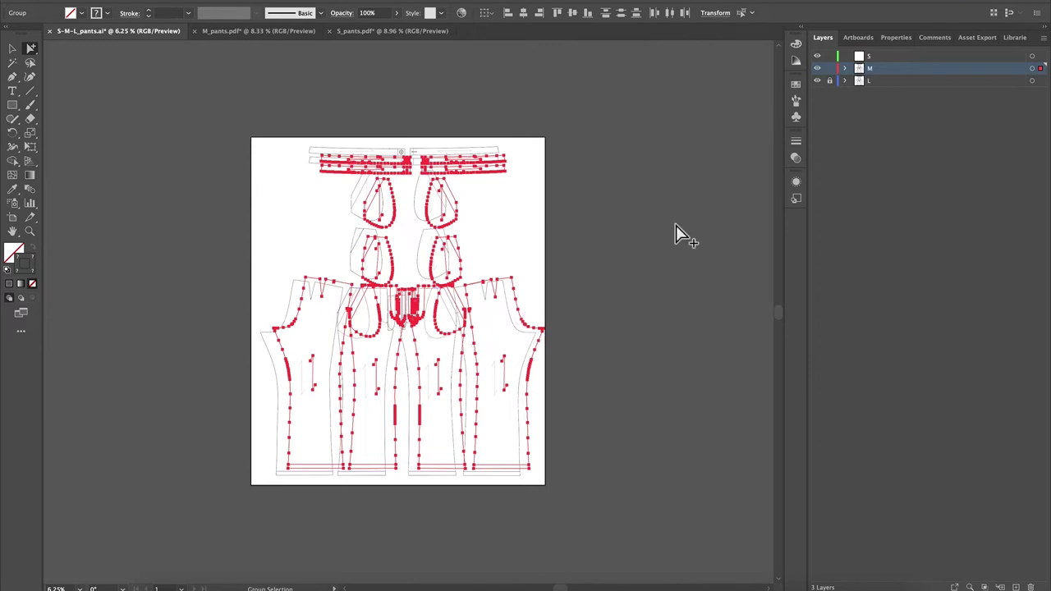
click(831, 69)
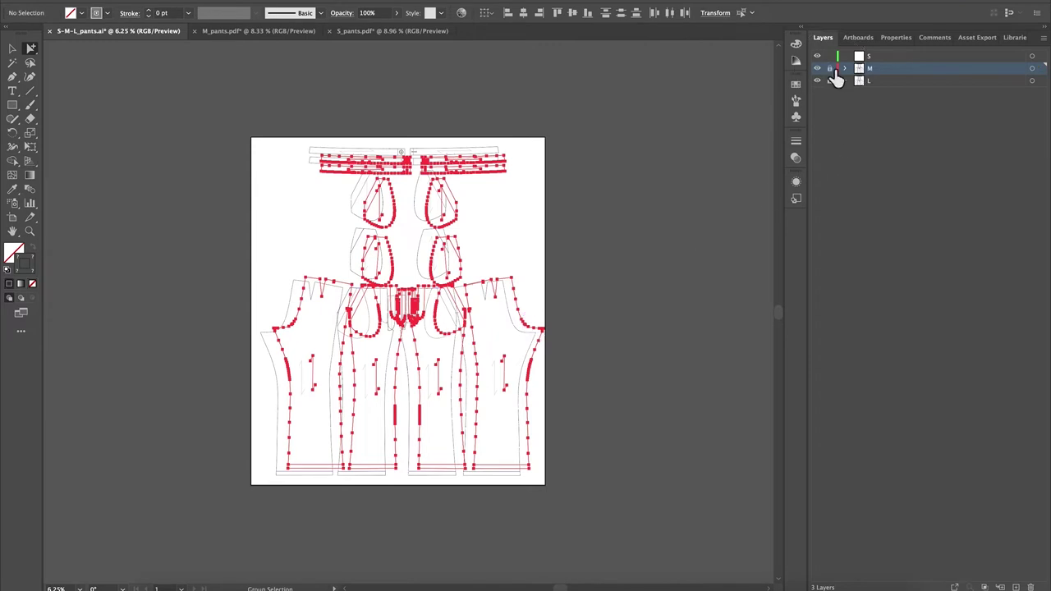
click(903, 57)
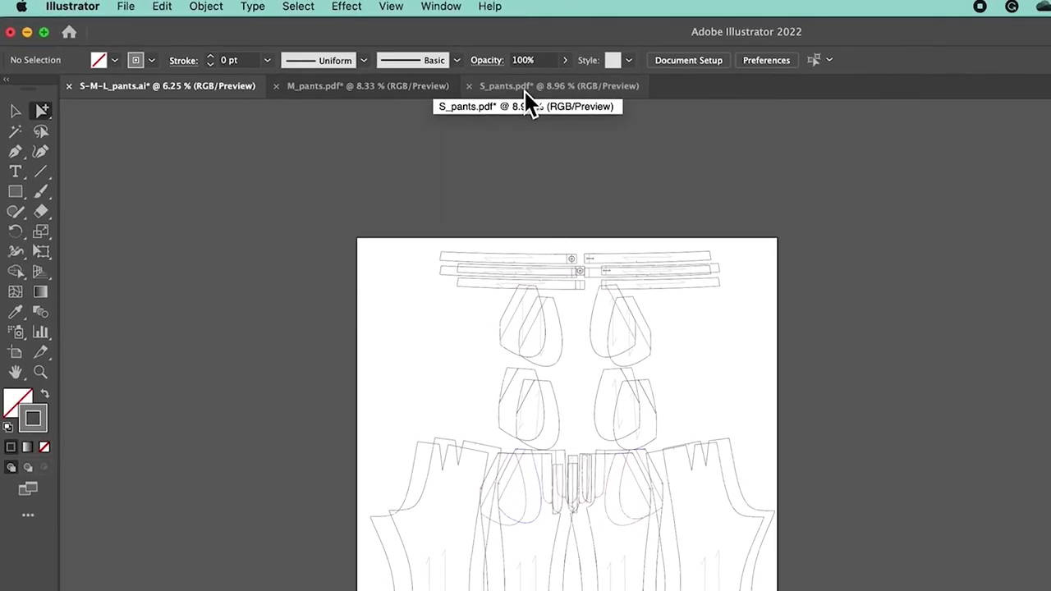
Select all S pattern pieces in S_pants.pdf, copy them, and return to S-M-L_pants.ai.
click(525, 92)
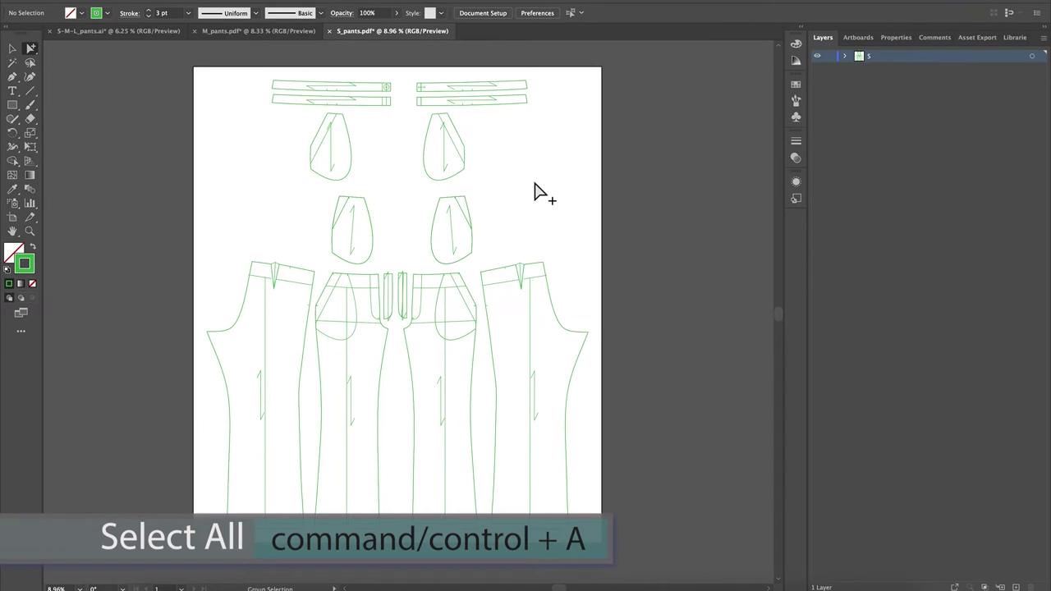
key(ctrl+a)
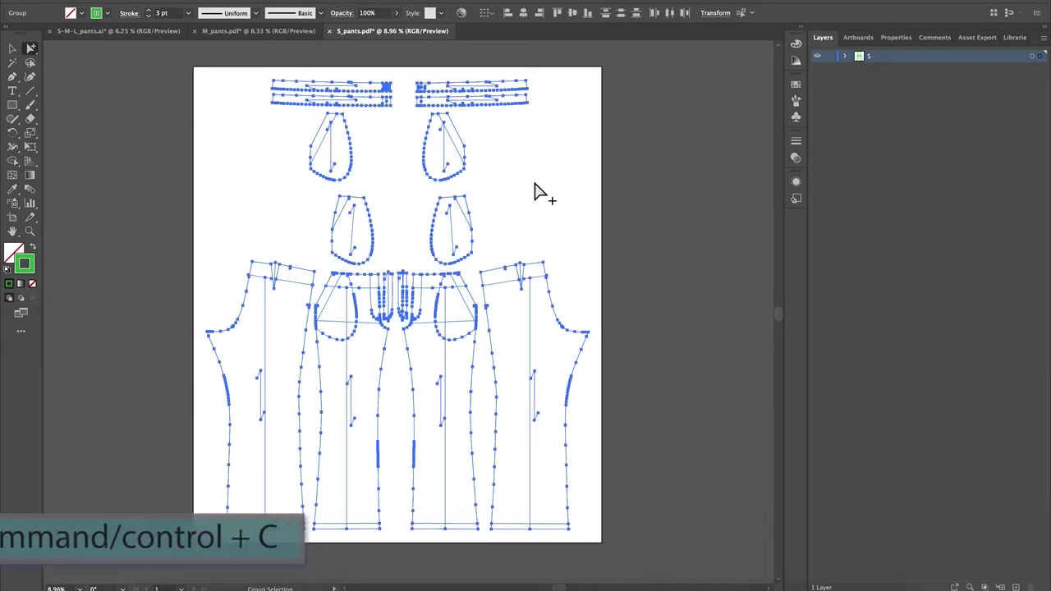
key(ctrl+c)
key(alt)
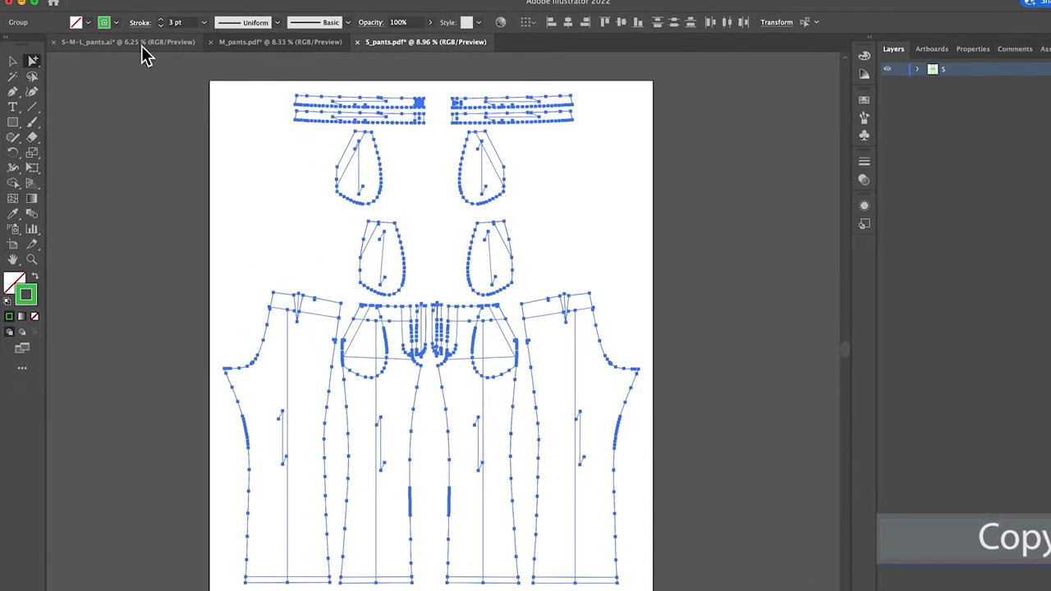
click(161, 66)
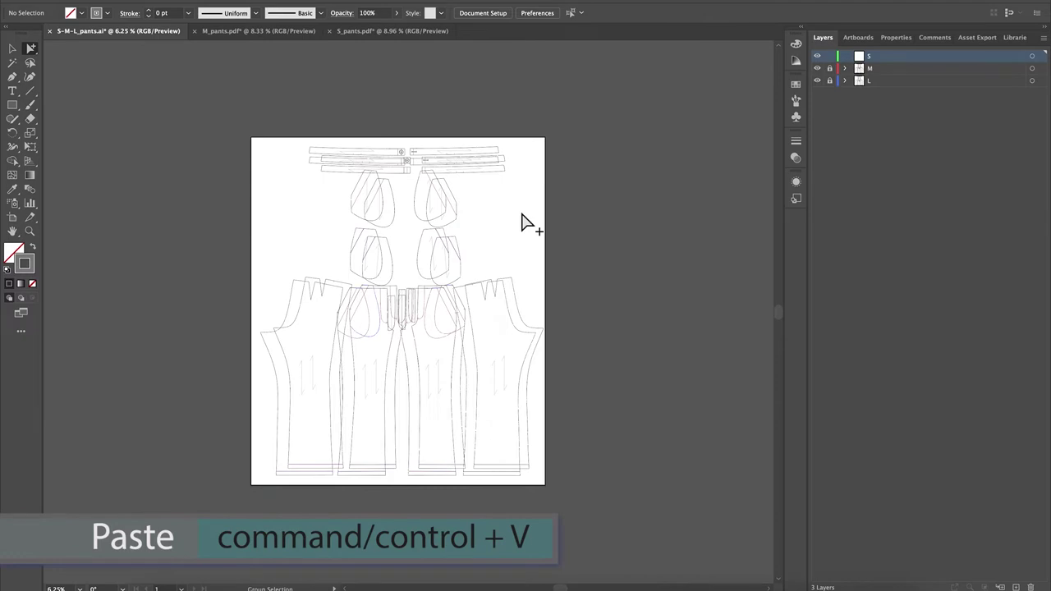
Paste the S pieces onto layer S and deselect to view them inside the M and L outlines.
key(ctrl+v)
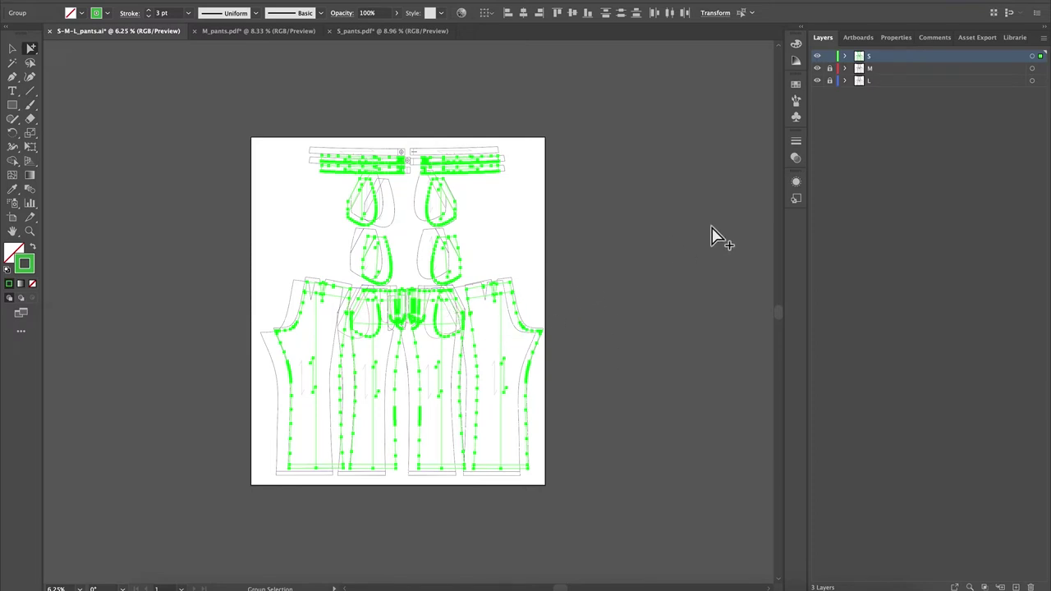
click(649, 129)
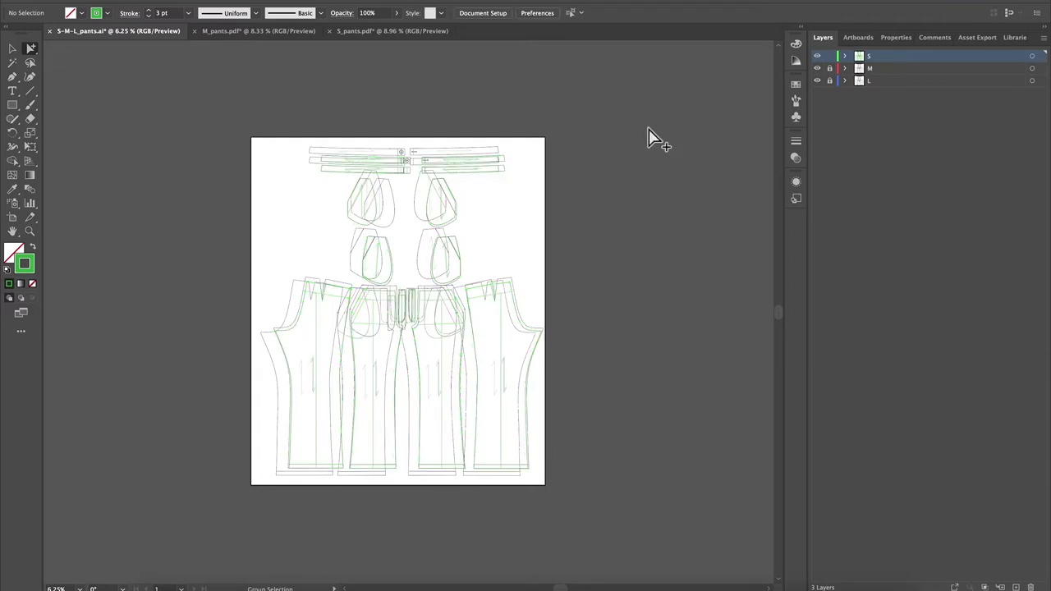
click(30, 231)
Zoom in on the waistband pieces, unlock layer M, lock layer S, and select M's artwork.
drag(431, 179, 601, 249)
drag(500, 136, 530, 141)
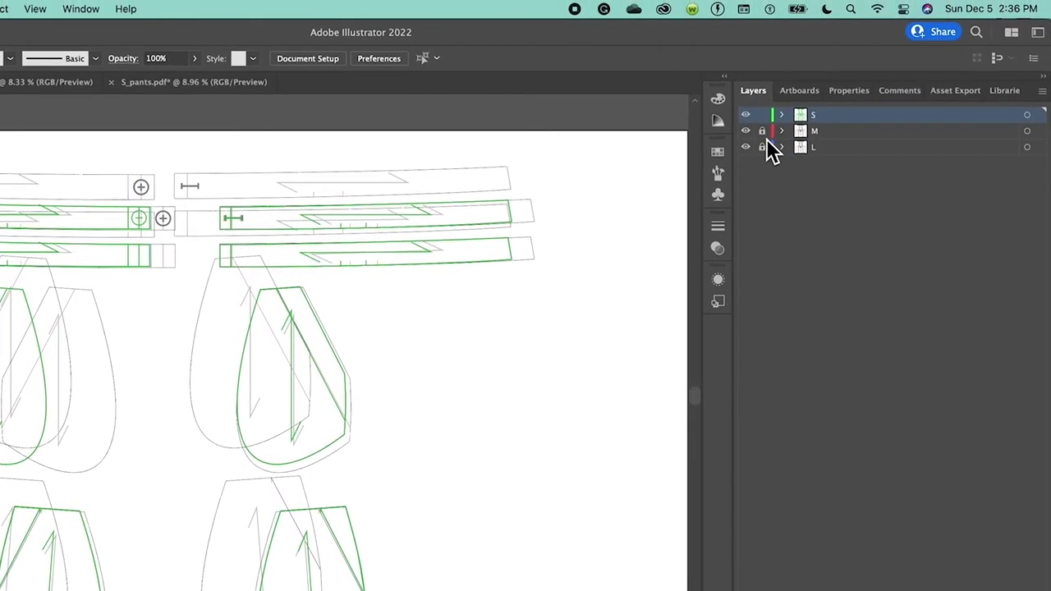
click(763, 147)
click(763, 115)
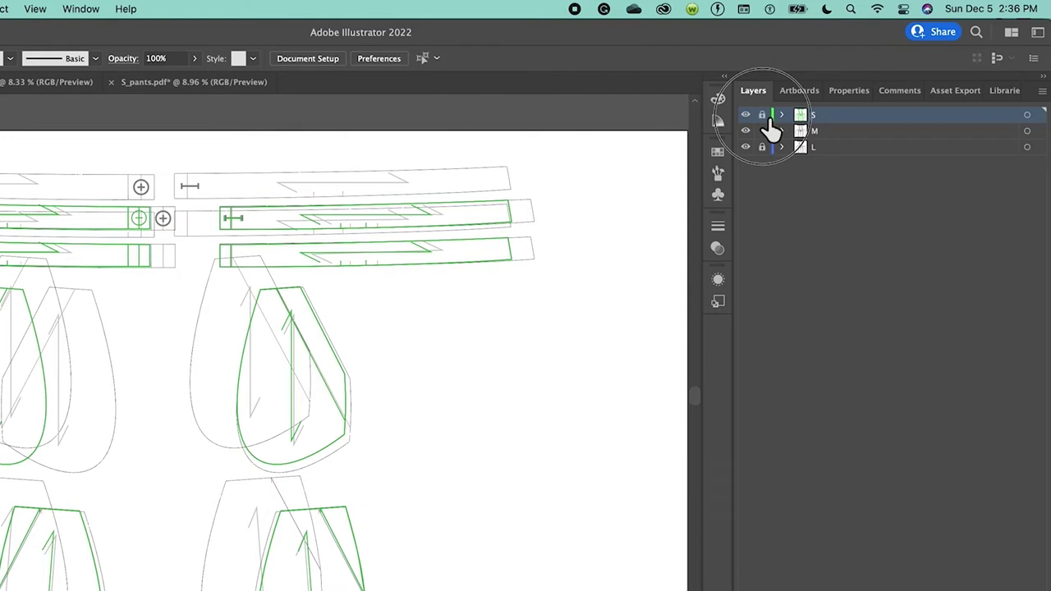
click(849, 133)
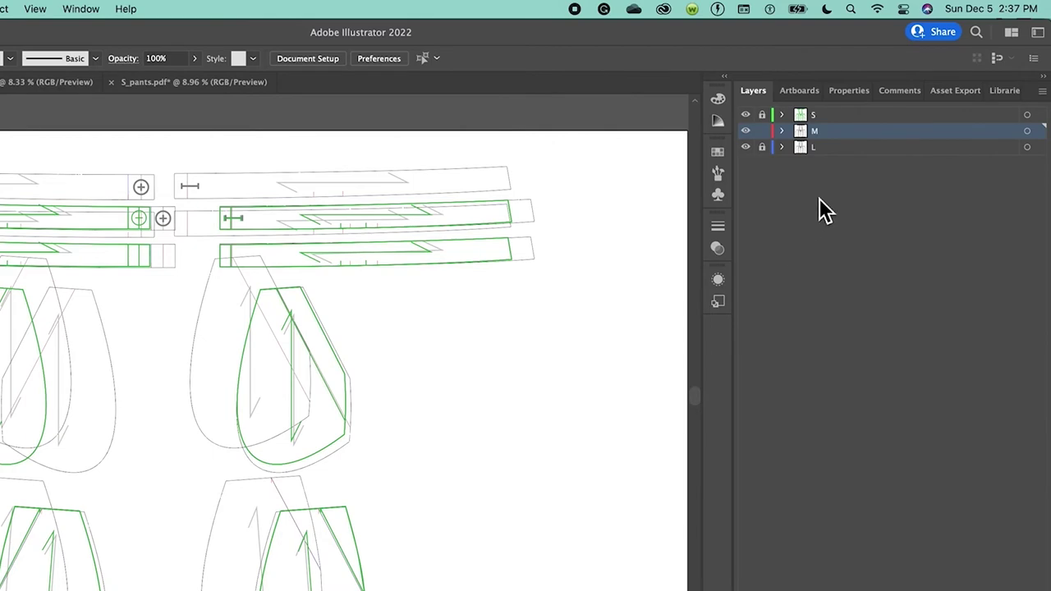
click(1039, 132)
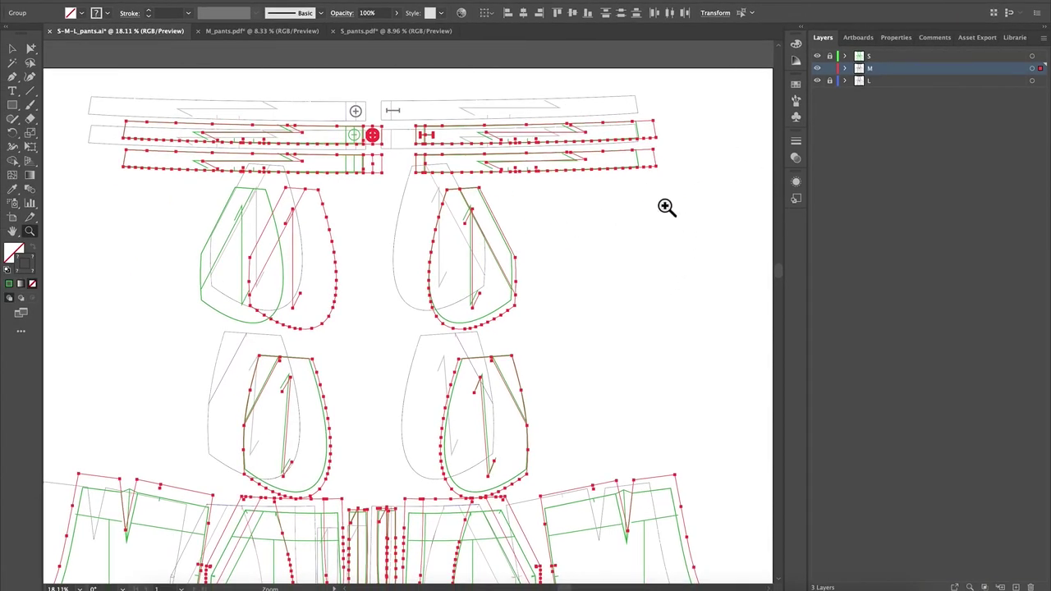
Set the selected M outlines' stroke colour to 891010 and stroke weight to 3 pt.
double_click(36, 271)
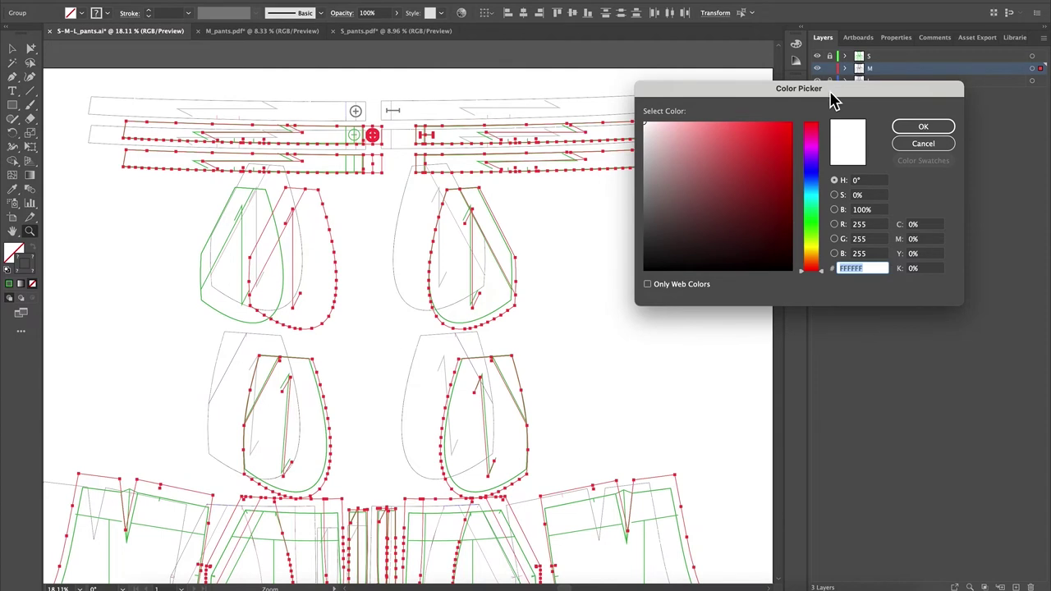
drag(844, 97, 800, 92)
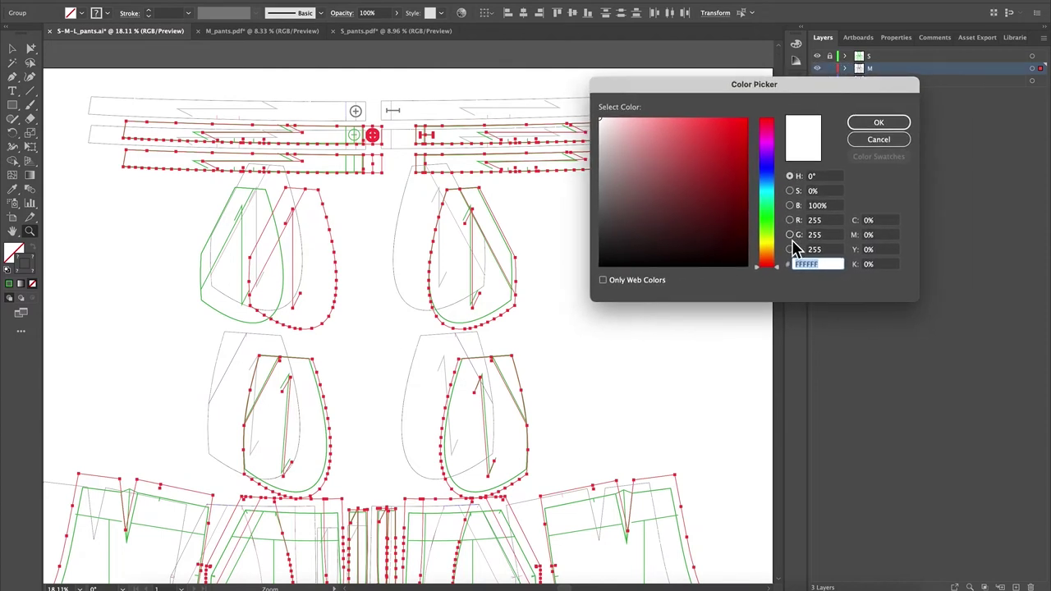
mouse_move(741, 213)
mouse_down()
mouse_move(723, 192)
mouse_move(730, 181)
mouse_move(714, 188)
mouse_up()
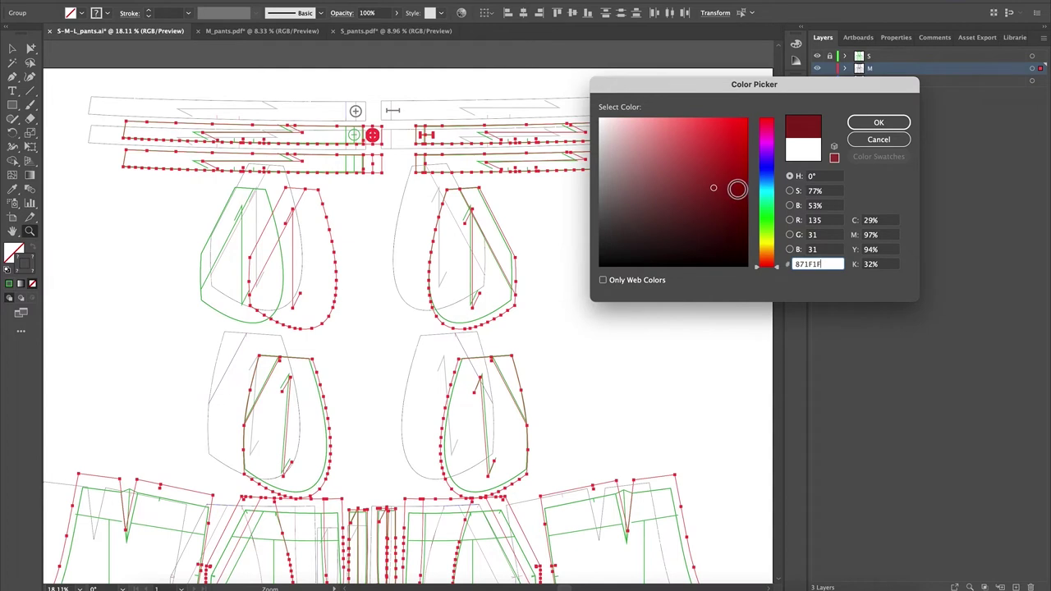
drag(737, 190, 755, 184)
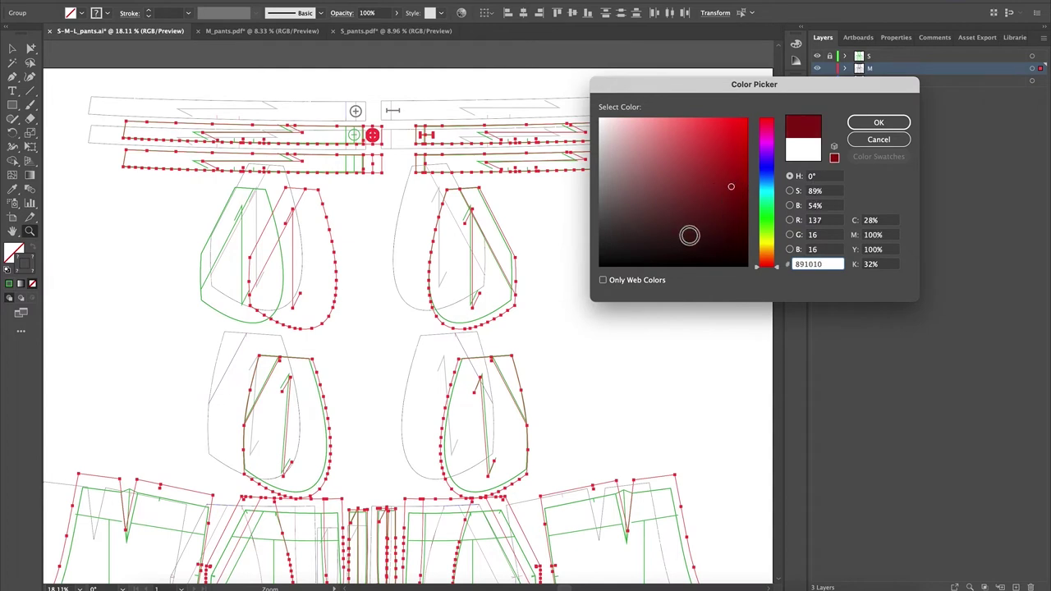
click(879, 124)
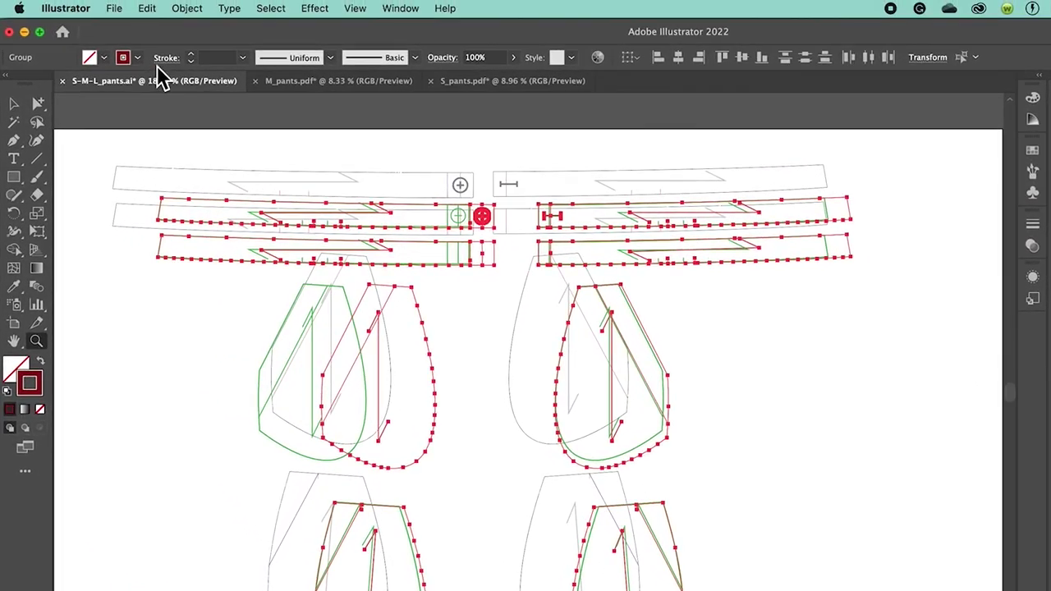
click(221, 41)
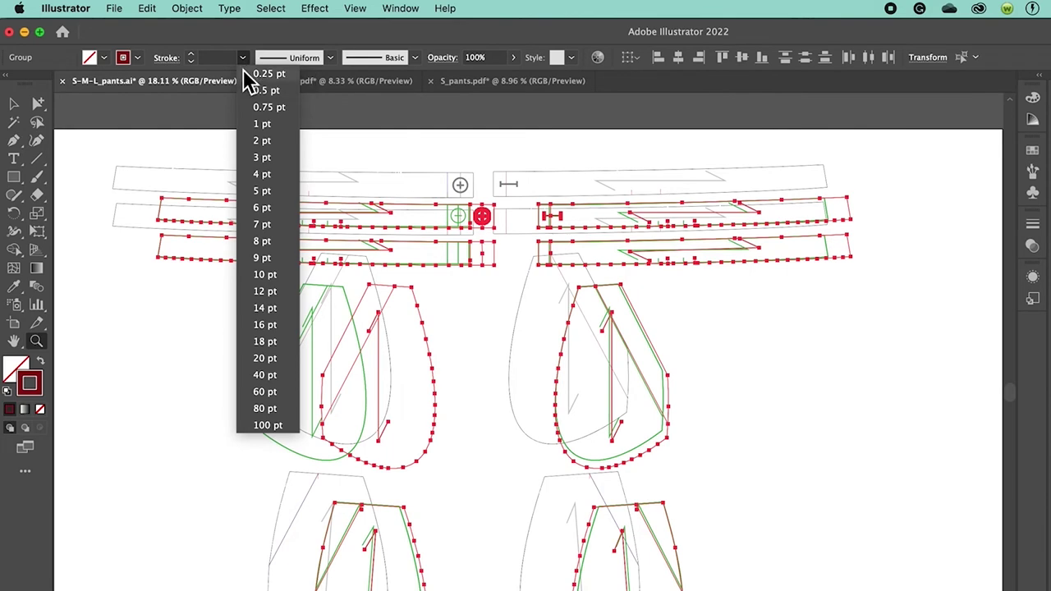
click(272, 157)
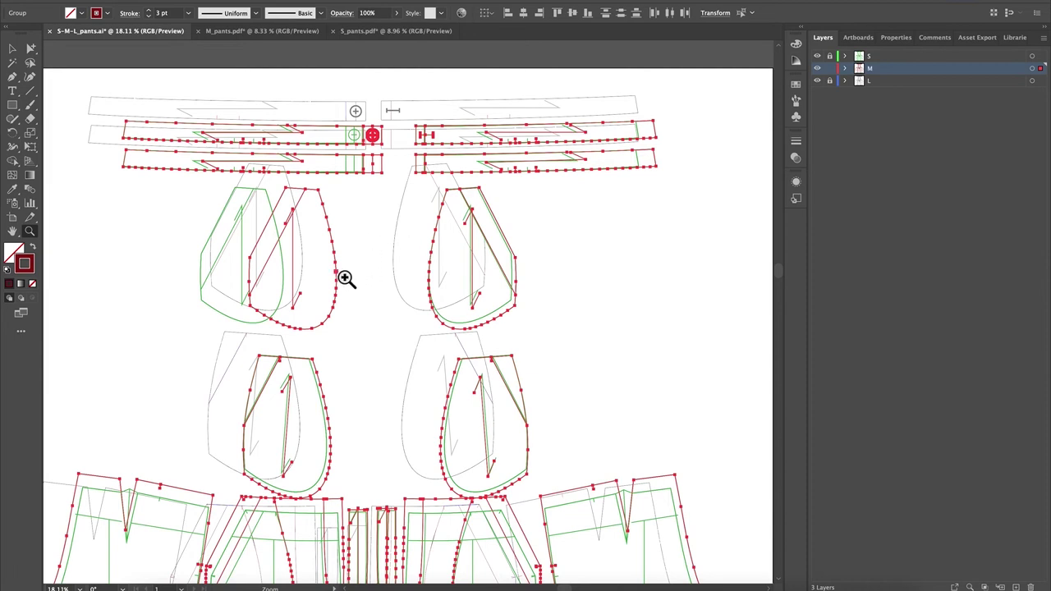
Deselect with the Selection tool and zoom in on the pocket pieces to check the red outlines.
click(13, 51)
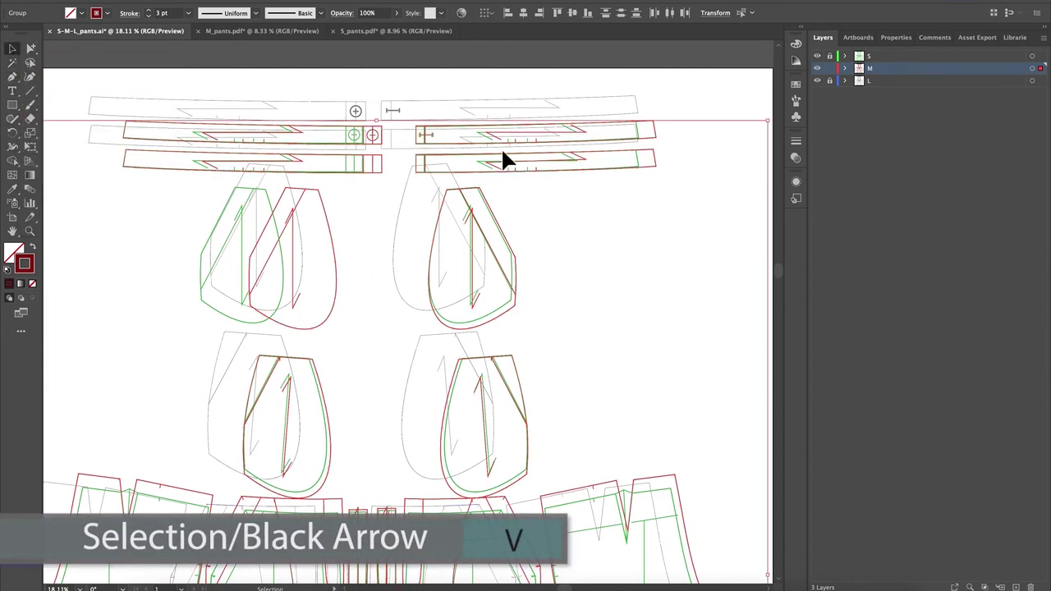
click(723, 89)
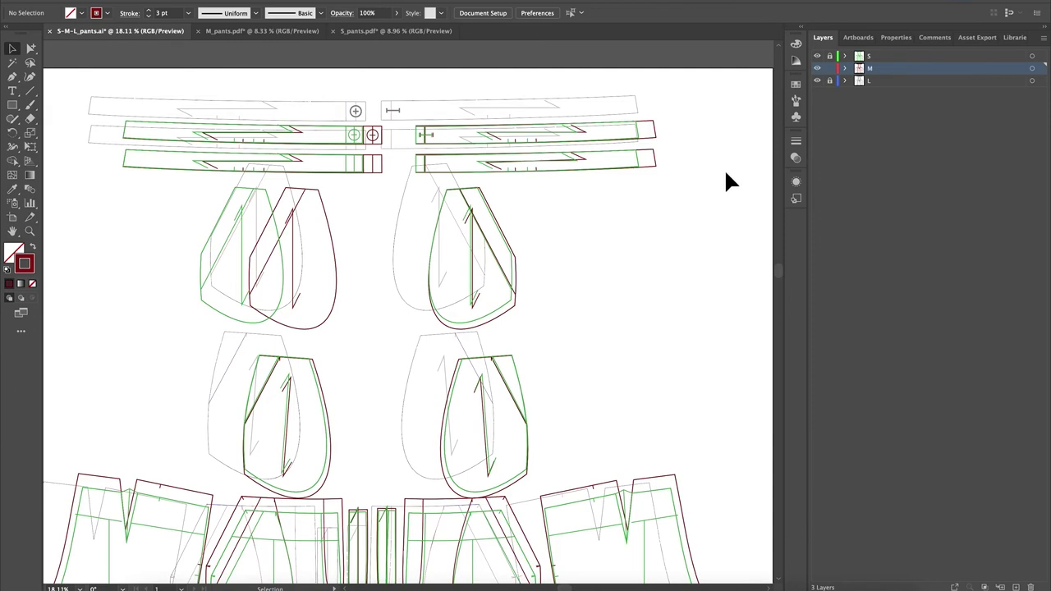
click(30, 230)
drag(277, 195, 360, 196)
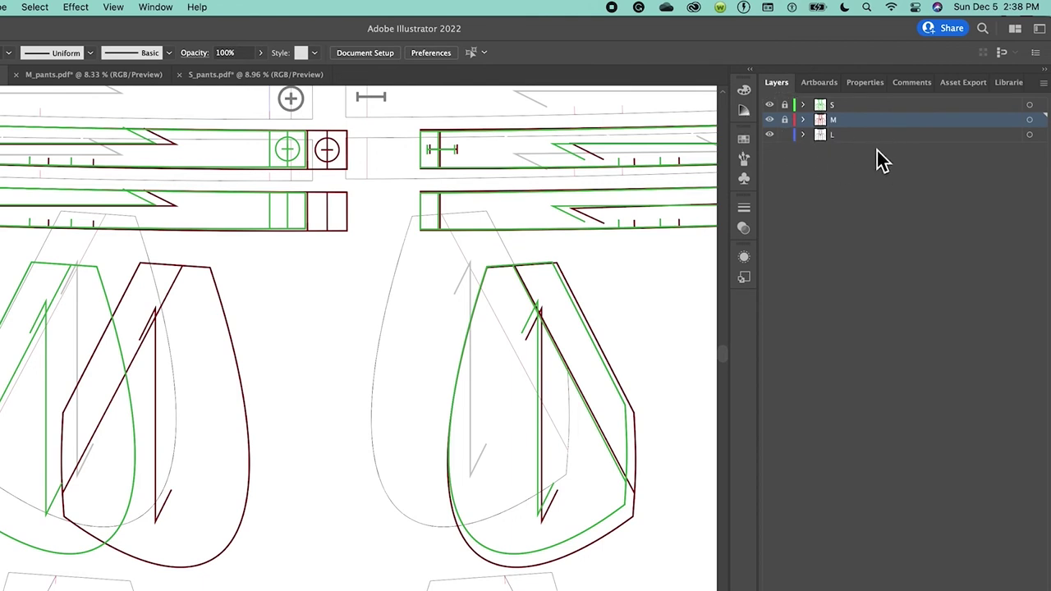
Make layer L active, select all its artwork, and fit the whole artboard in the window.
click(857, 137)
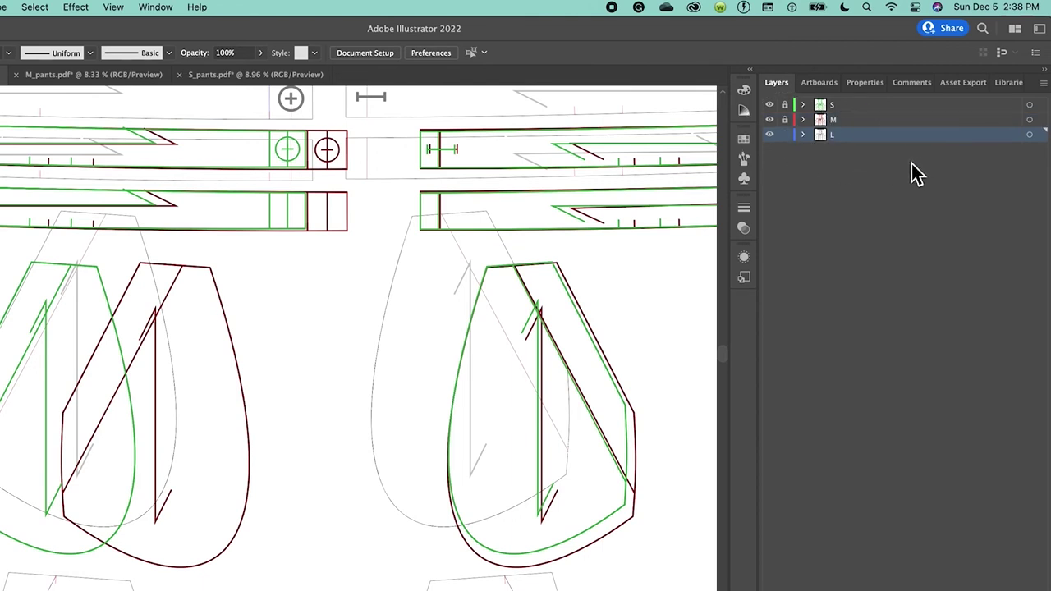
click(1033, 136)
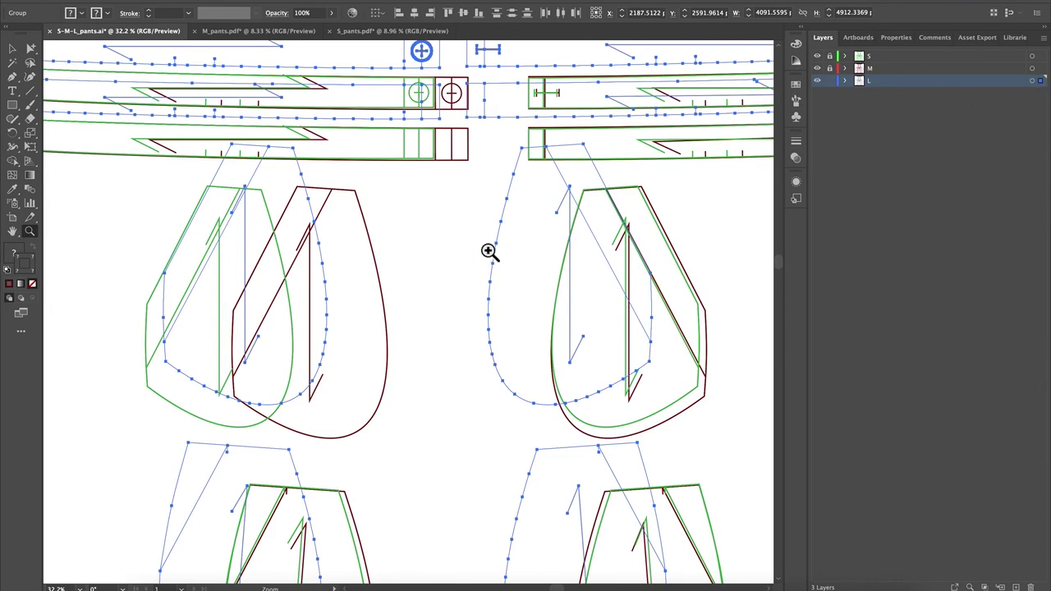
key(ctrl+0)
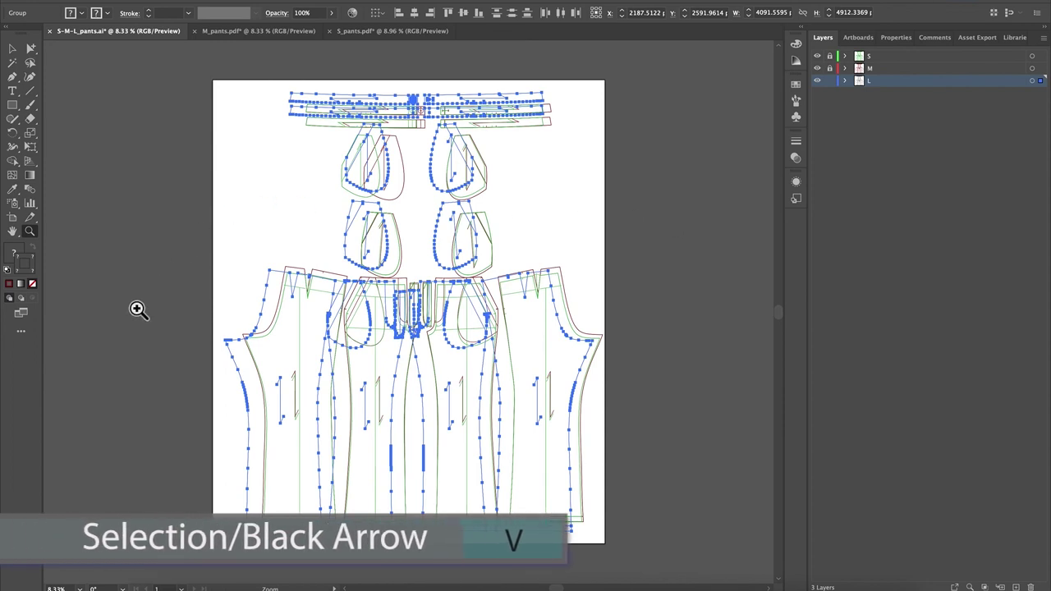
click(15, 52)
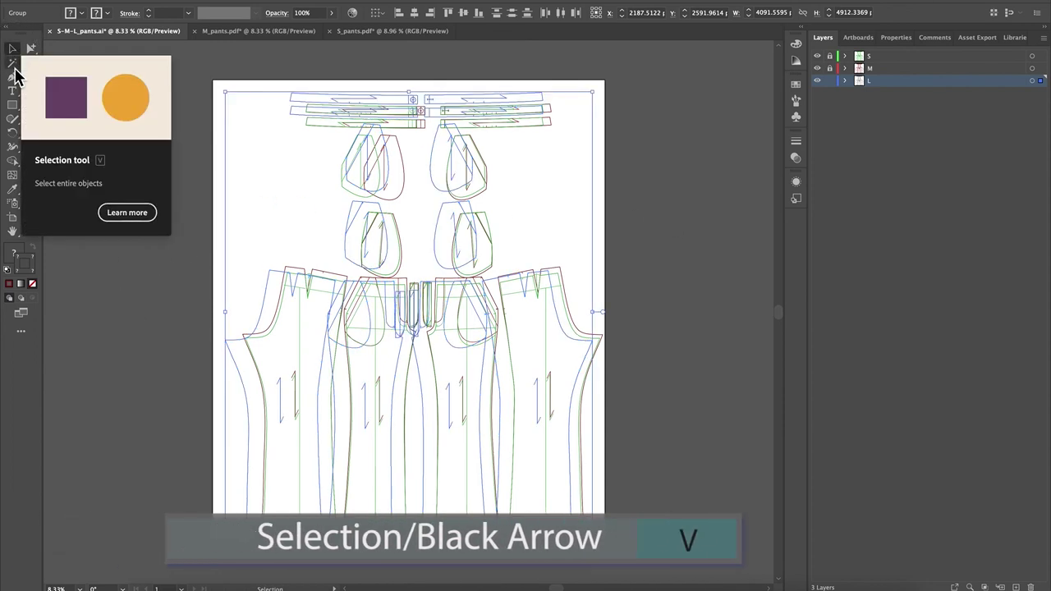
Give the selected L outlines a dark teal stroke at 3 pt weight.
double_click(37, 280)
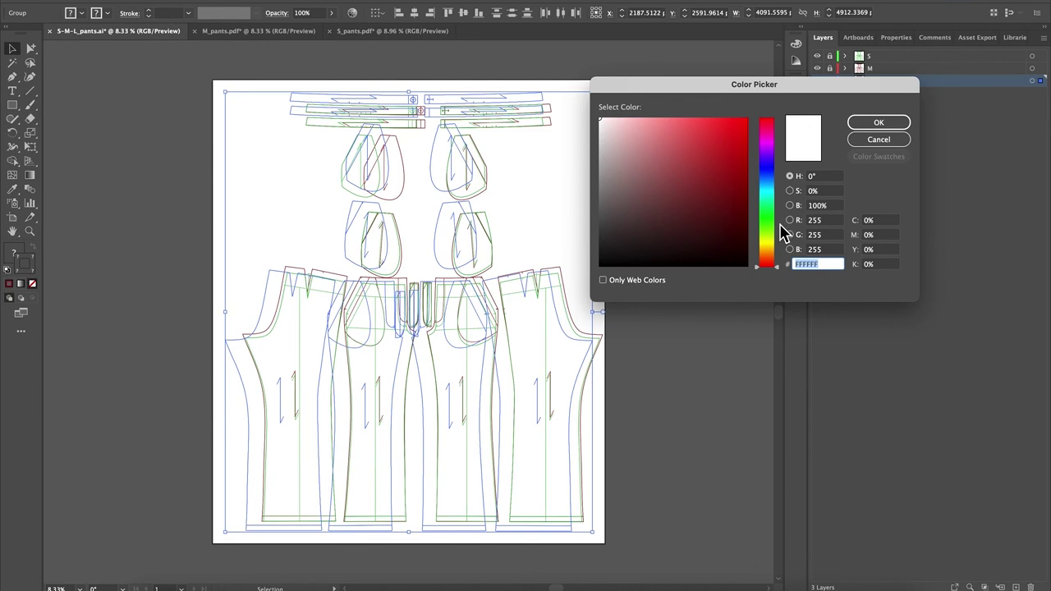
click(772, 194)
click(735, 188)
key(Return)
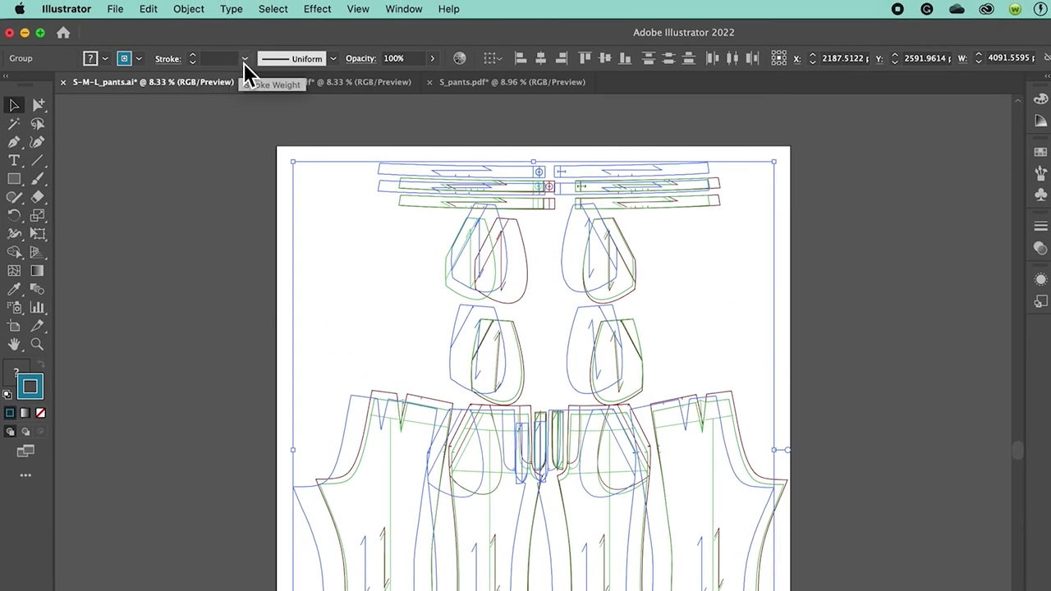
click(244, 59)
click(282, 162)
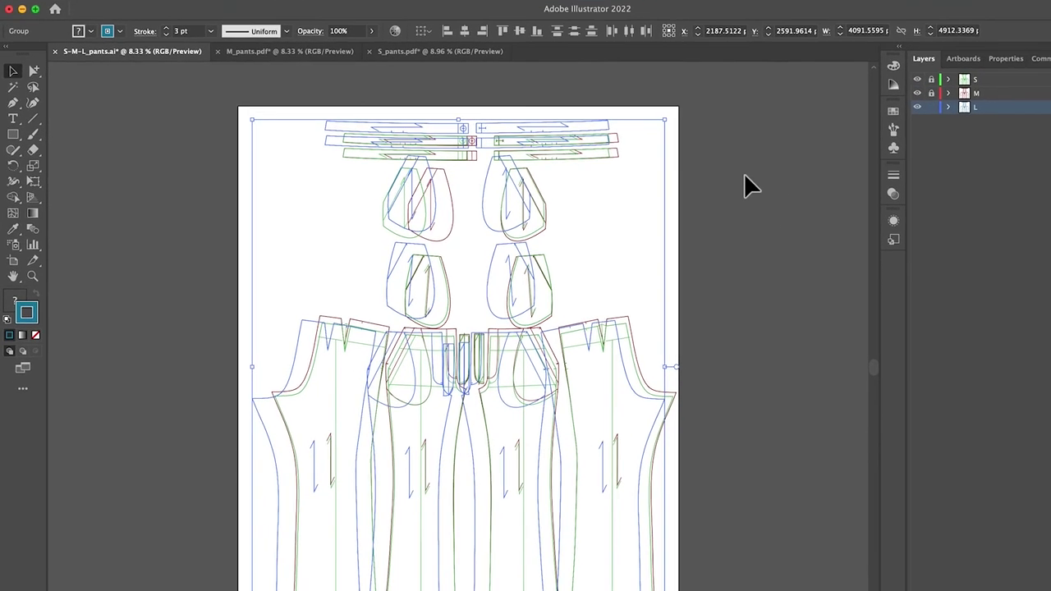